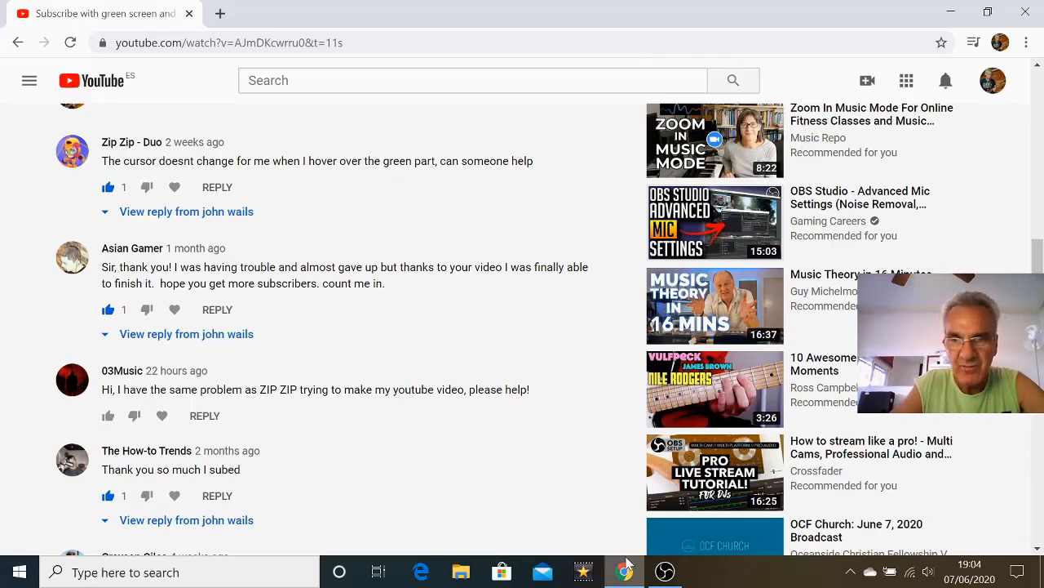
Switch to VideoPad and create a new project.
{"action": "left_click", "coordinate": [584, 572]}
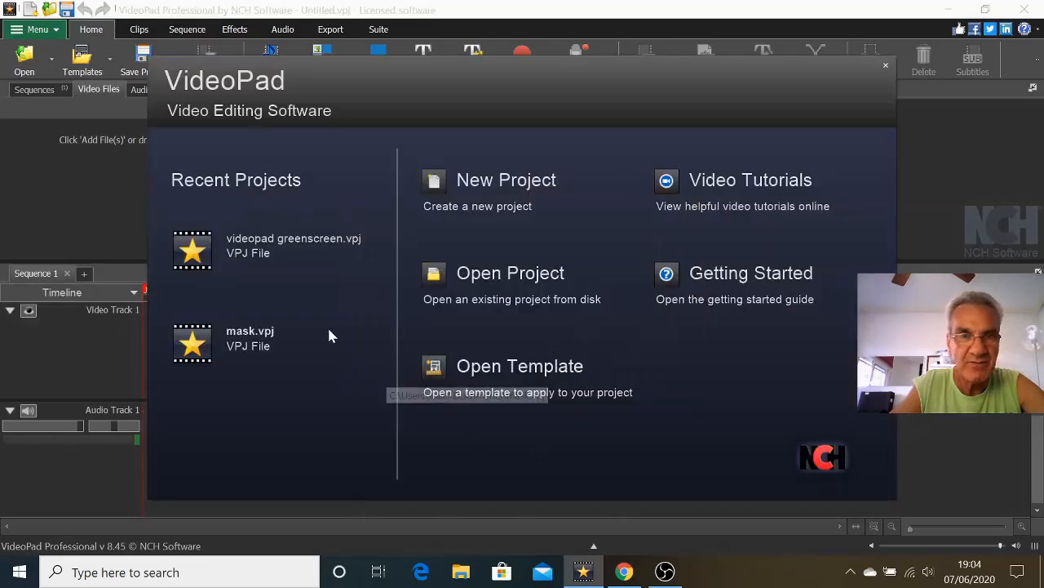
{"action": "left_click", "coordinate": [504, 193]}
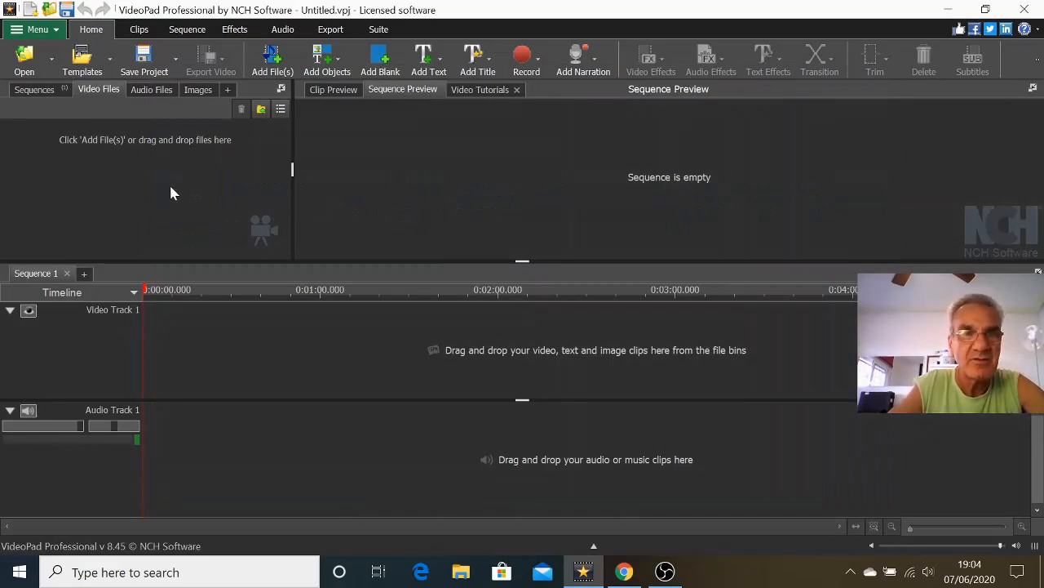
Import the 00020 video and the green-screen subscribe video from the SFX folder into the project.
{"action": "left_click", "coordinate": [274, 64]}
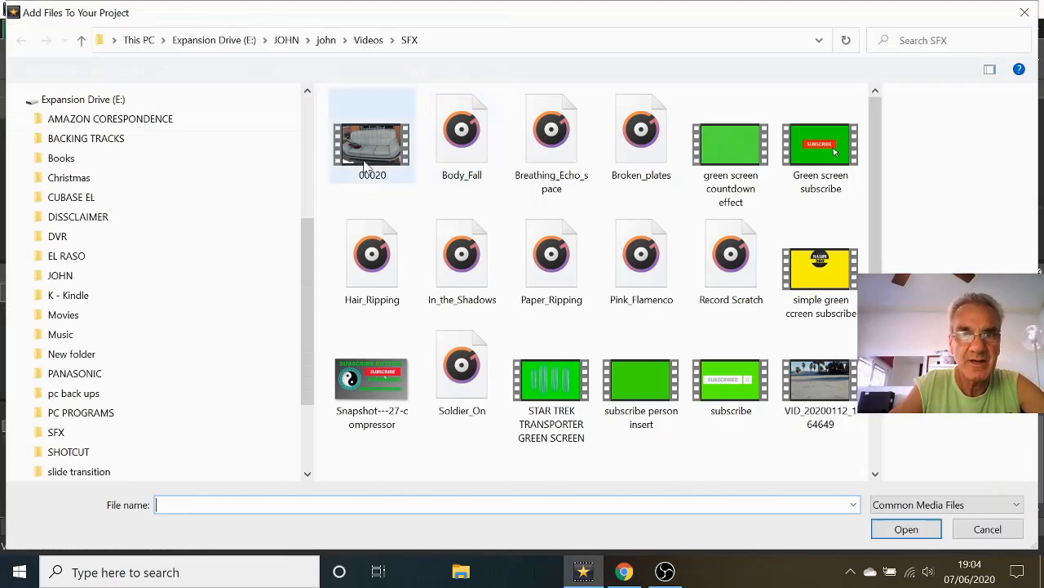
{"action": "left_click", "coordinate": [370, 148]}
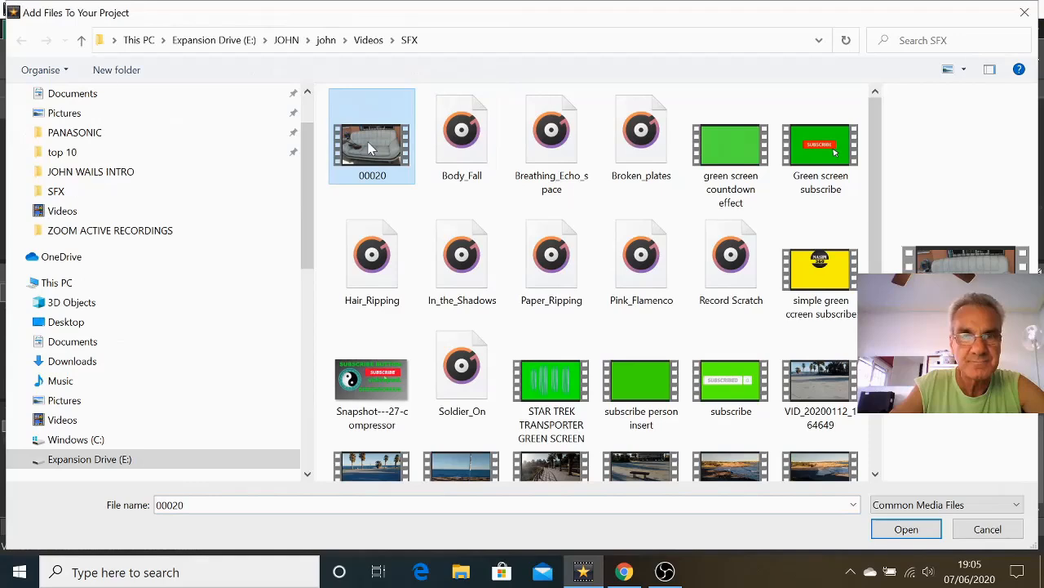
{"action": "double_click", "coordinate": [369, 148]}
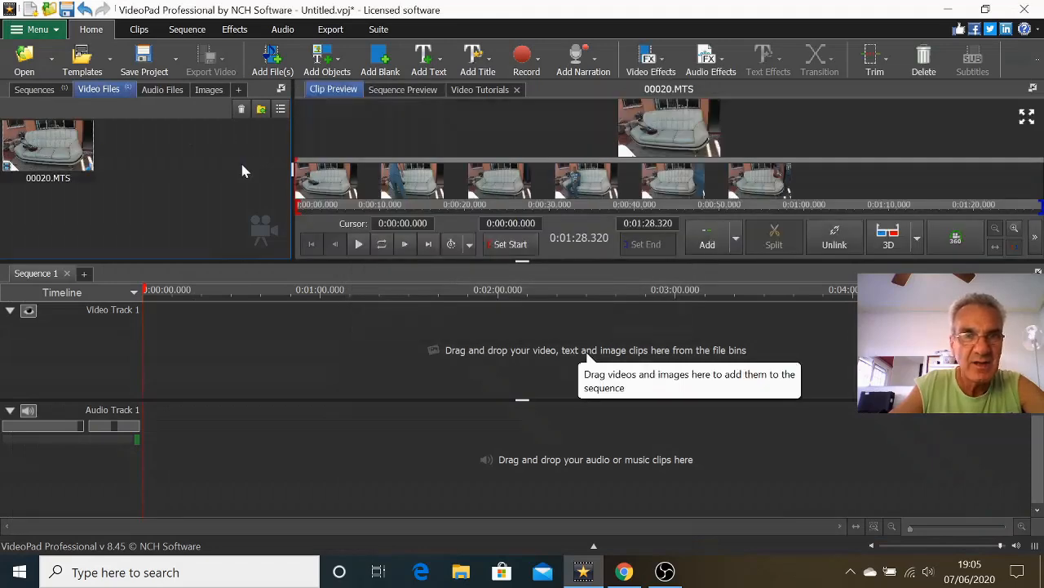
{"action": "left_click", "coordinate": [272, 58]}
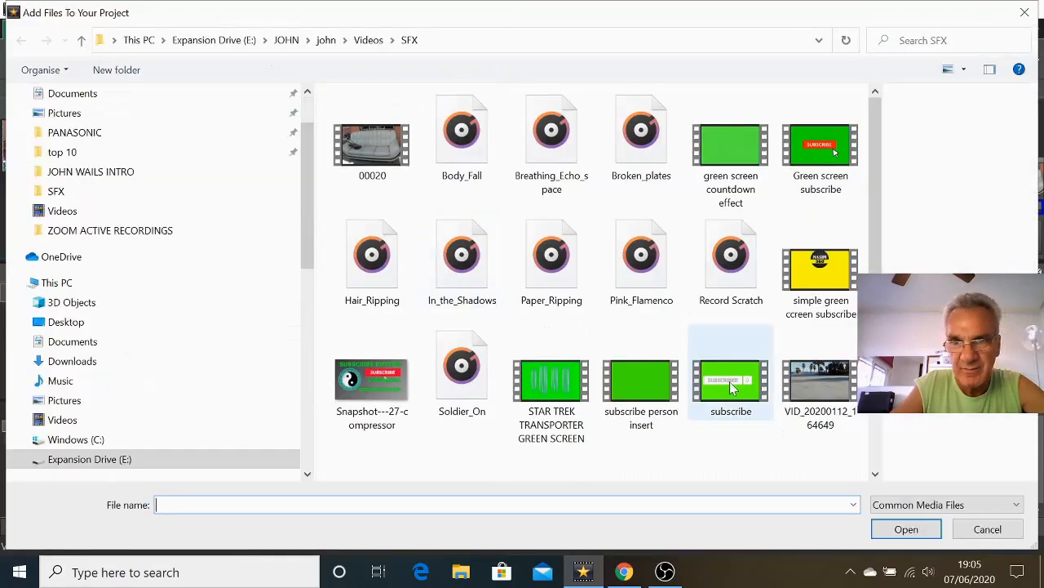
{"action": "double_click", "coordinate": [732, 389]}
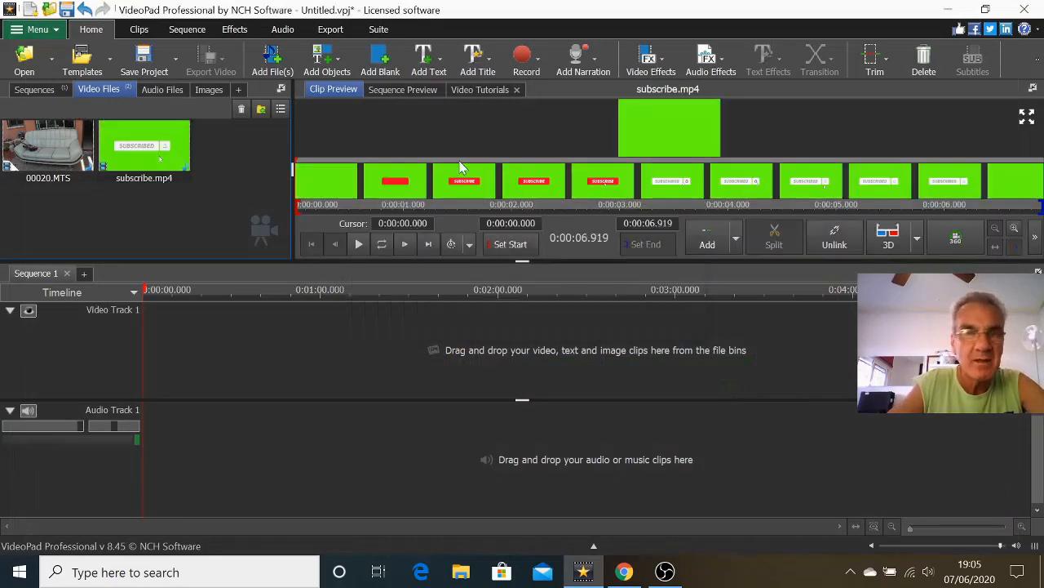
Place 00020.MTS at the start of Video Track 1 and set the playhead to about 0:00:31.050.
{"action": "left_click_drag", "start_coordinate": [22, 165], "coordinate": [219, 343]}
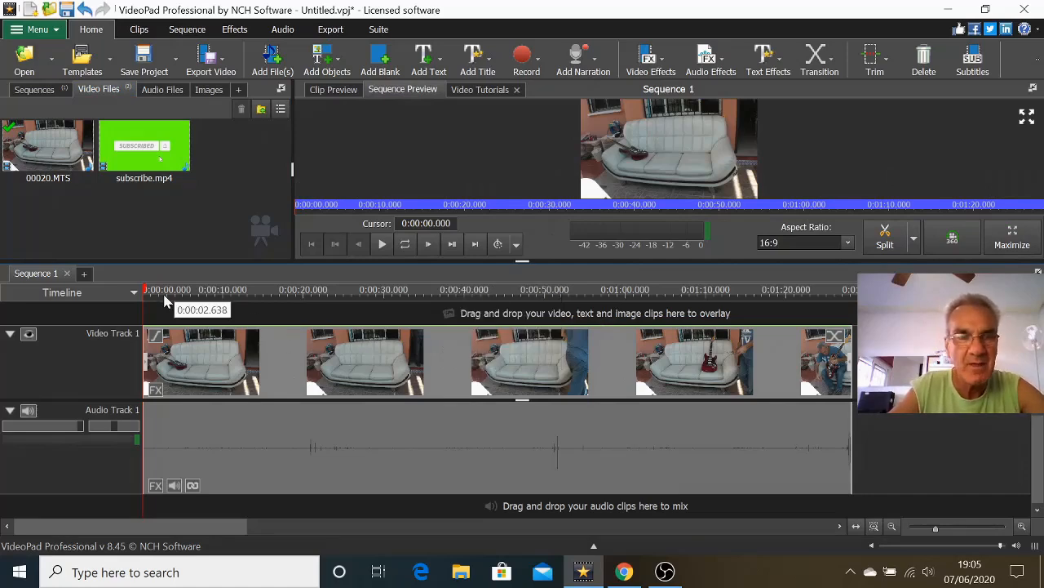
{"action": "left_click_drag", "start_coordinate": [144, 293], "coordinate": [428, 331]}
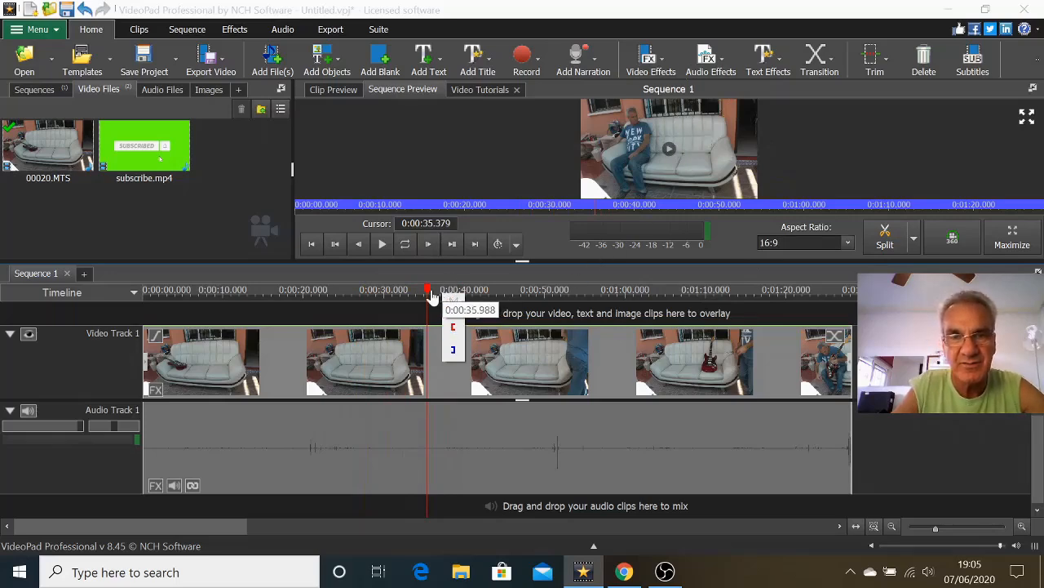
{"action": "mouse_move", "coordinate": [430, 292]}
{"action": "left_mouse_down"}
{"action": "mouse_move", "coordinate": [353, 305]}
{"action": "mouse_move", "coordinate": [393, 307]}
{"action": "left_mouse_up"}
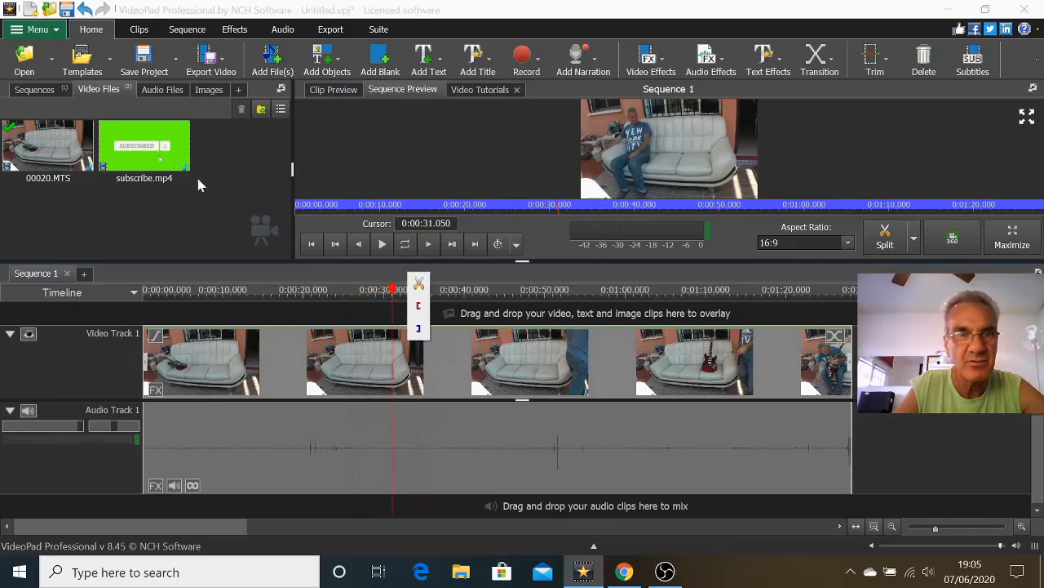
Overlay subscribe.mp4 on a track above the main video, starting at 0:00:31.050, and scrub back to about 0:00:28 to check it.
{"action": "left_click_drag", "start_coordinate": [148, 135], "coordinate": [229, 307]}
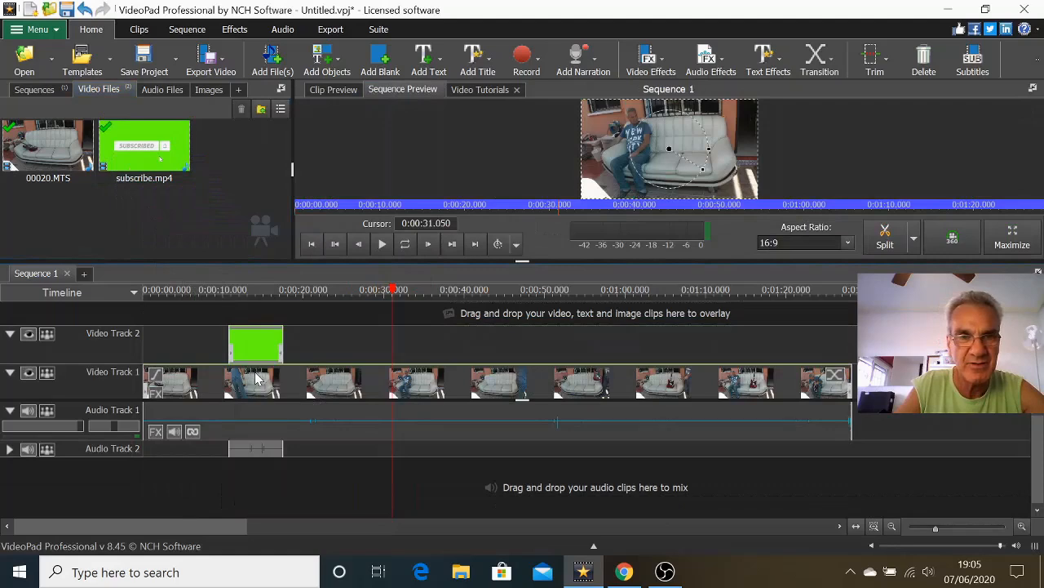
{"action": "left_click_drag", "start_coordinate": [256, 345], "coordinate": [420, 359]}
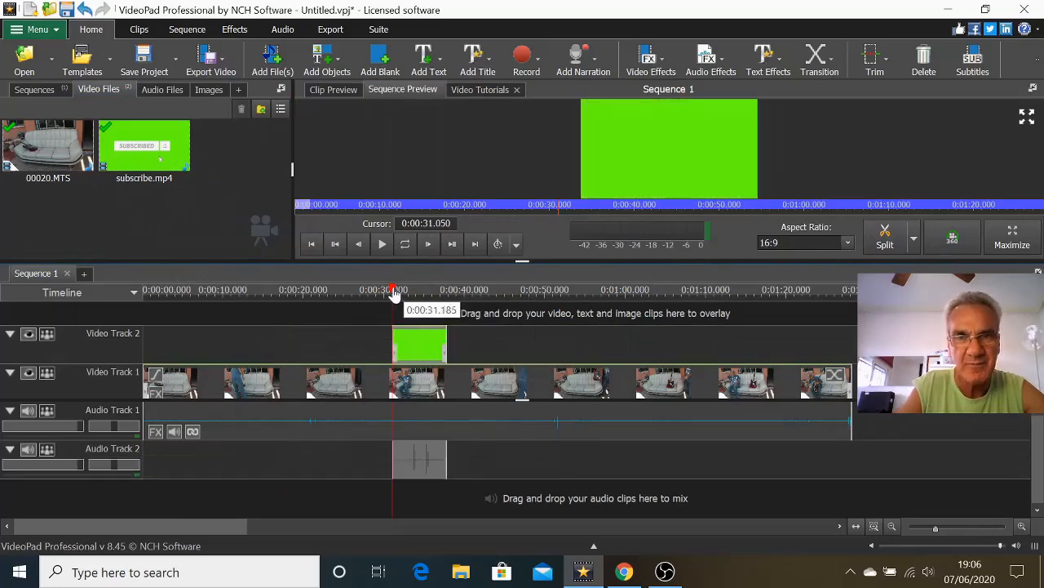
{"action": "left_click_drag", "start_coordinate": [394, 292], "coordinate": [367, 303]}
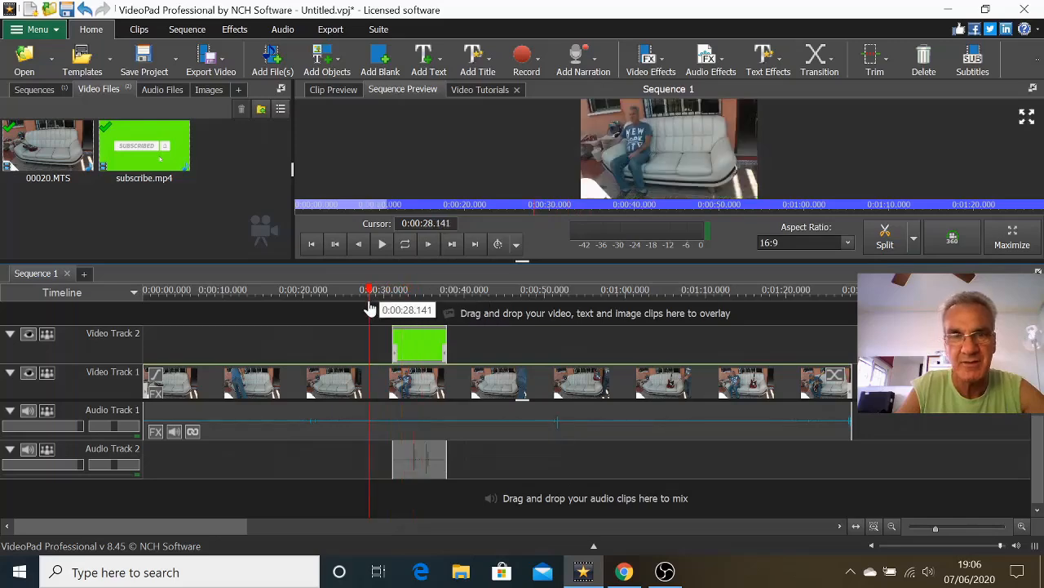
Add the Green Screen effect to the subscribe.mp4 clip on Video Track 2.
{"action": "scroll", "coordinate": [453, 407], "scroll_direction": "up", "scroll_amount": 2}
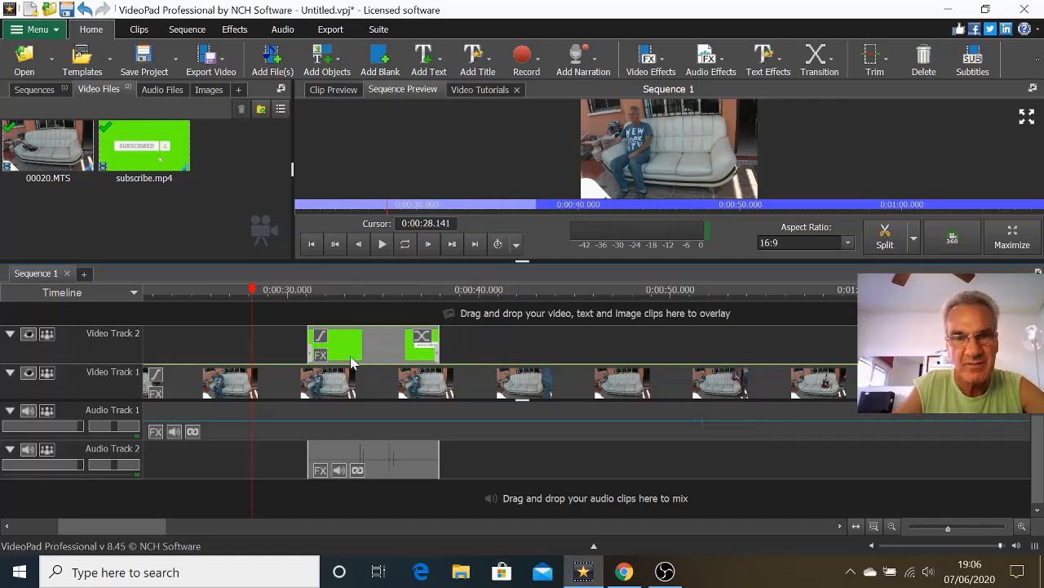
{"action": "left_click", "coordinate": [322, 357]}
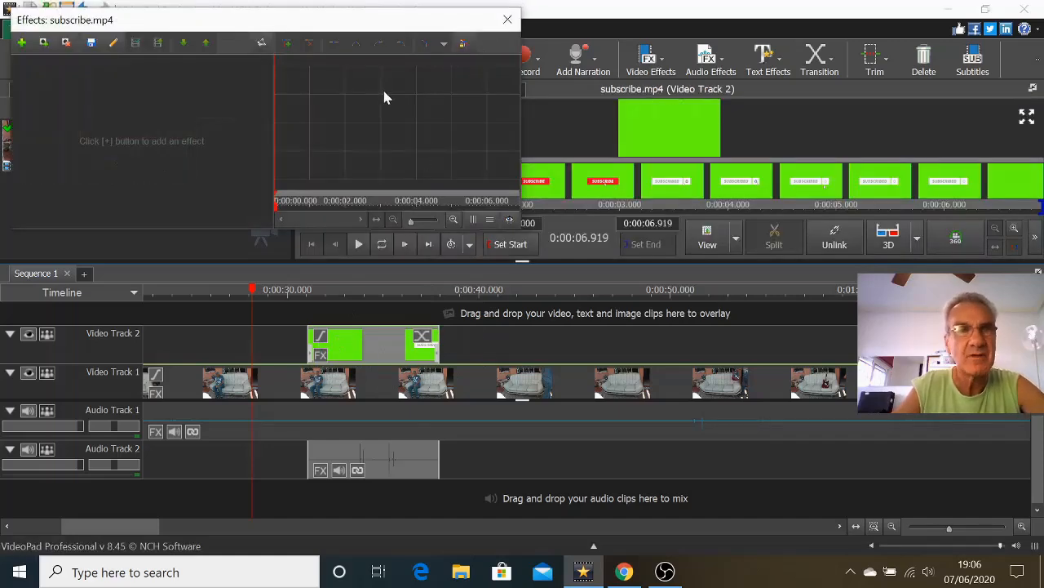
{"action": "left_click", "coordinate": [22, 43]}
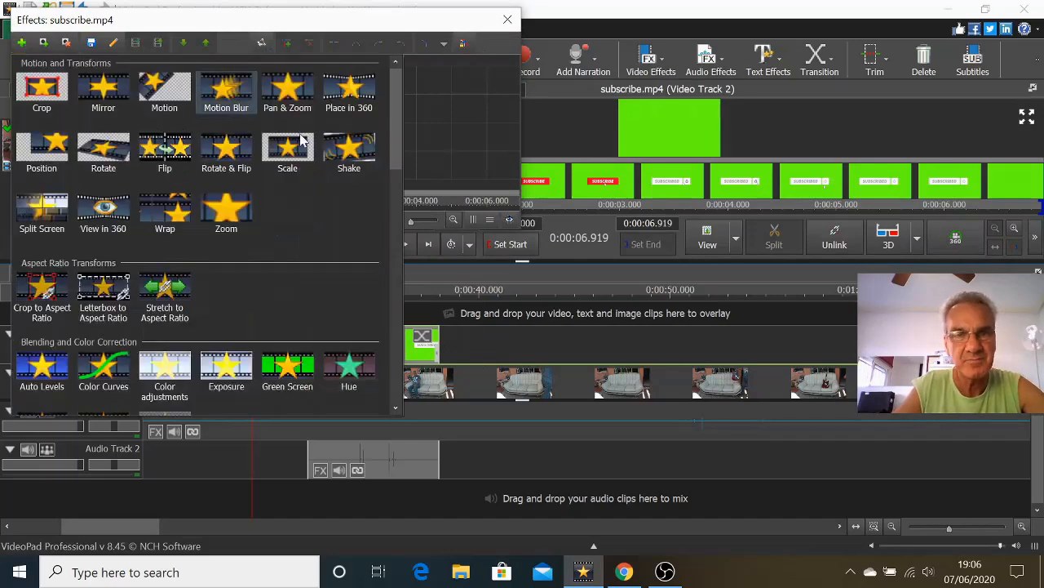
{"action": "scroll", "coordinate": [307, 173], "scroll_direction": "down", "scroll_amount": 1}
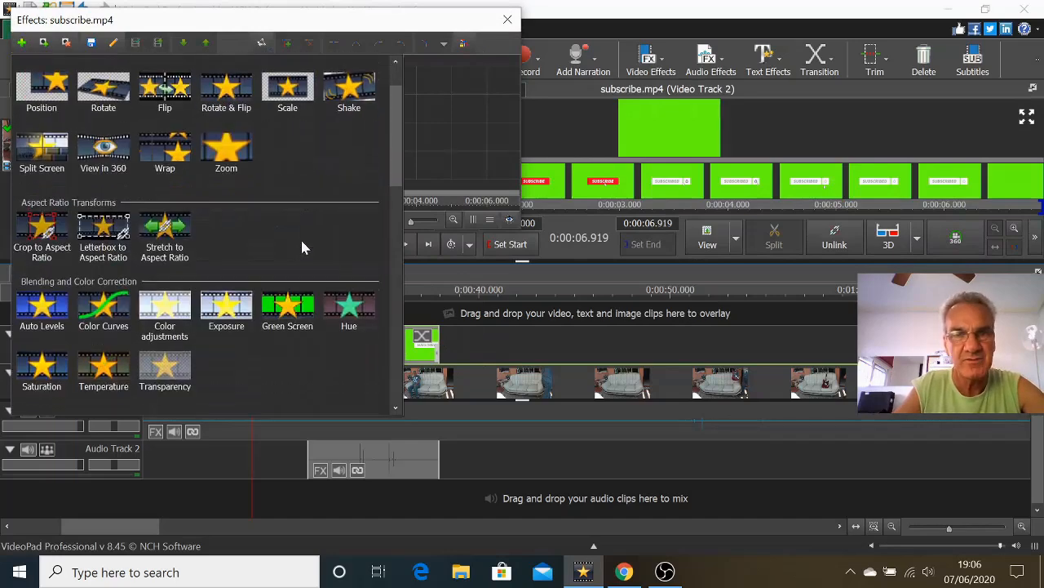
{"action": "left_click", "coordinate": [287, 314]}
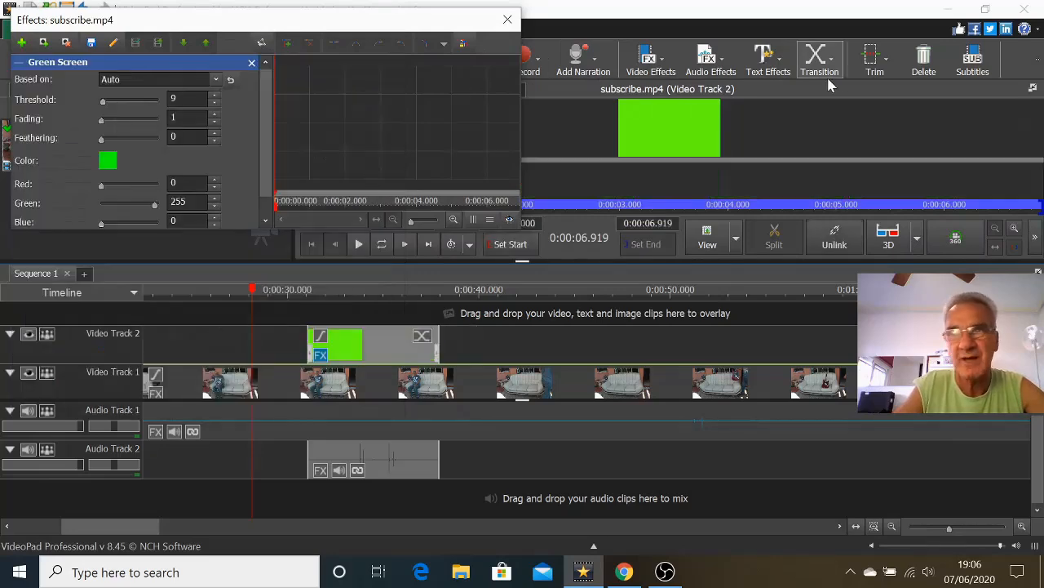
Undock the clip preview beside the effect settings and raise the Green Screen threshold to 74.
{"action": "left_click", "coordinate": [1032, 89]}
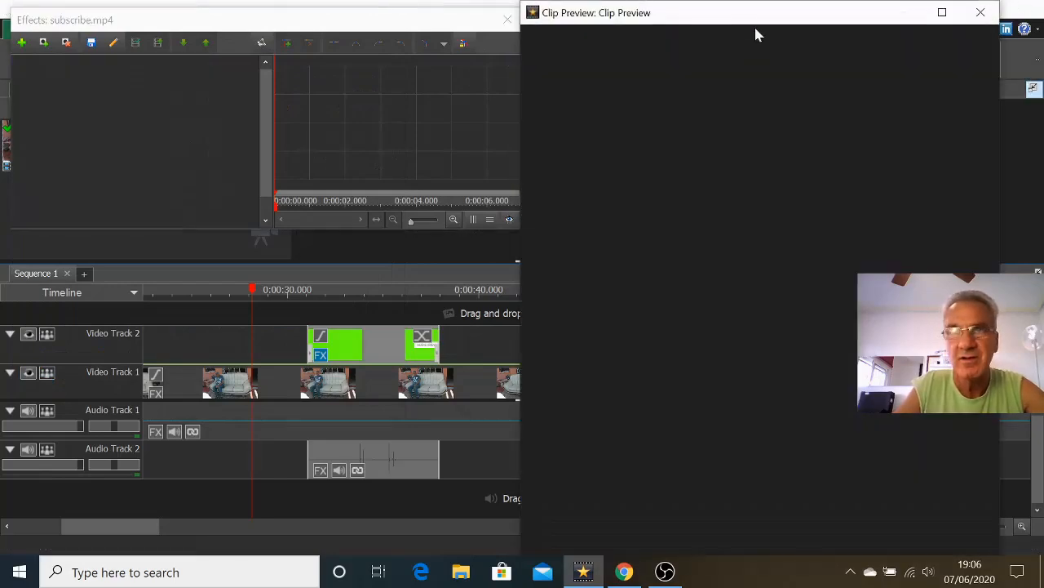
{"action": "left_click_drag", "start_coordinate": [770, 17], "coordinate": [808, 19]}
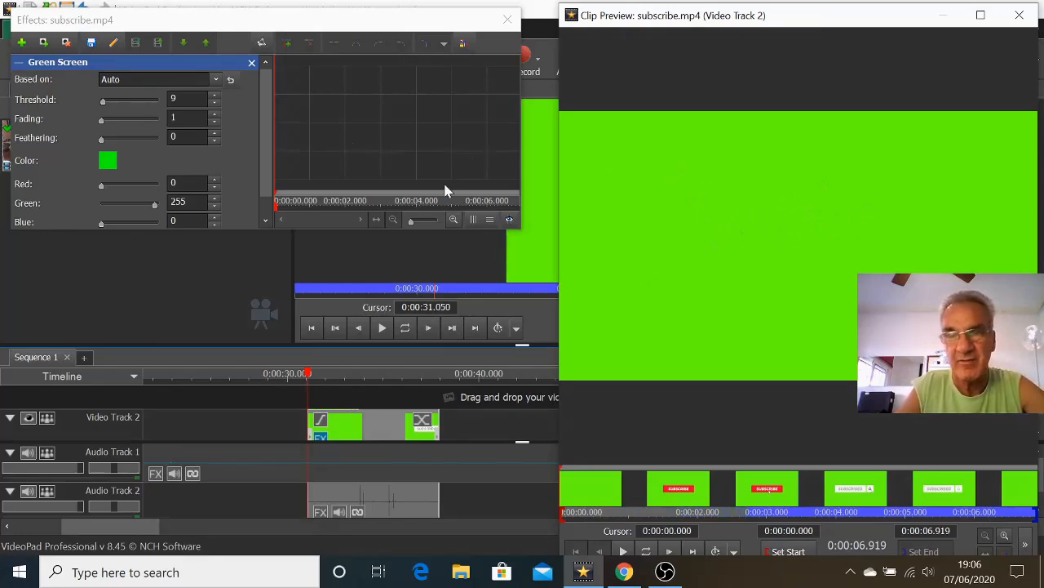
{"action": "left_click_drag", "start_coordinate": [104, 101], "coordinate": [123, 101]}
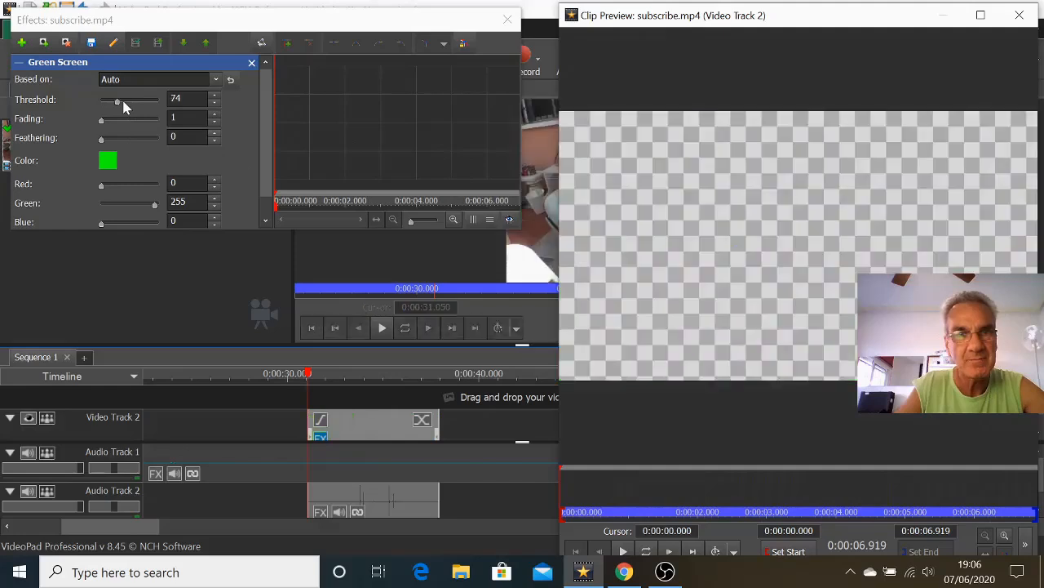
Close the undocked preview and scrub the sequence to about 0:00:33.580 to inspect the keyed subscribe overlay.
{"action": "left_click", "coordinate": [304, 375]}
{"action": "left_click_drag", "start_coordinate": [304, 375], "coordinate": [344, 375]}
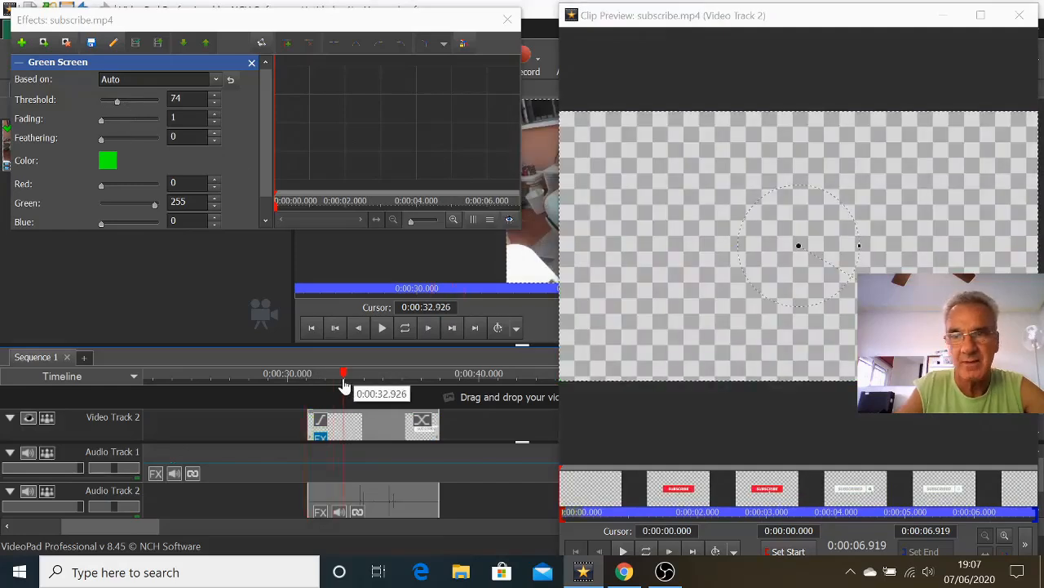
{"action": "left_click", "coordinate": [1019, 16]}
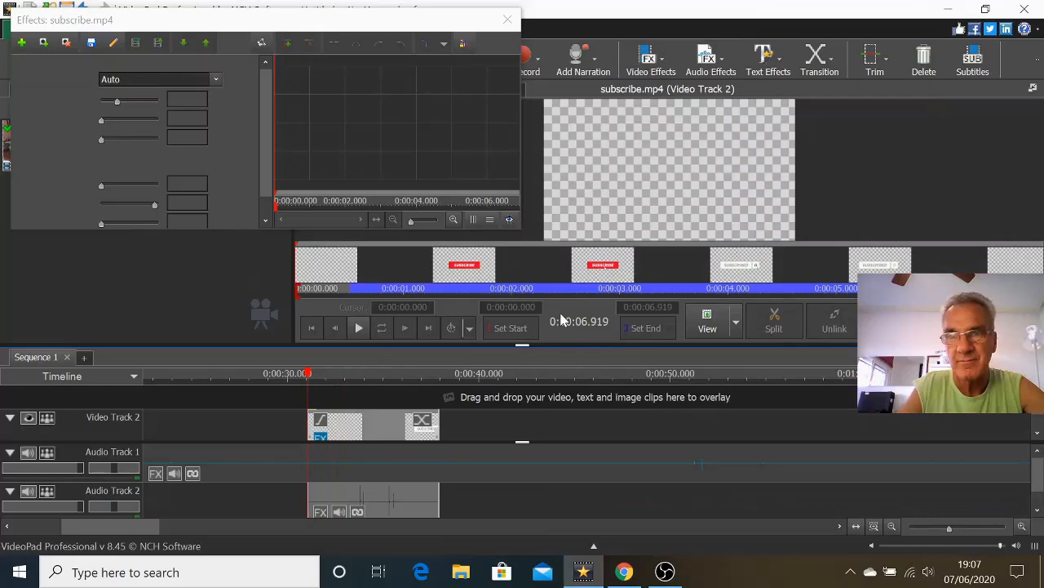
{"action": "left_click_drag", "start_coordinate": [308, 377], "coordinate": [357, 392]}
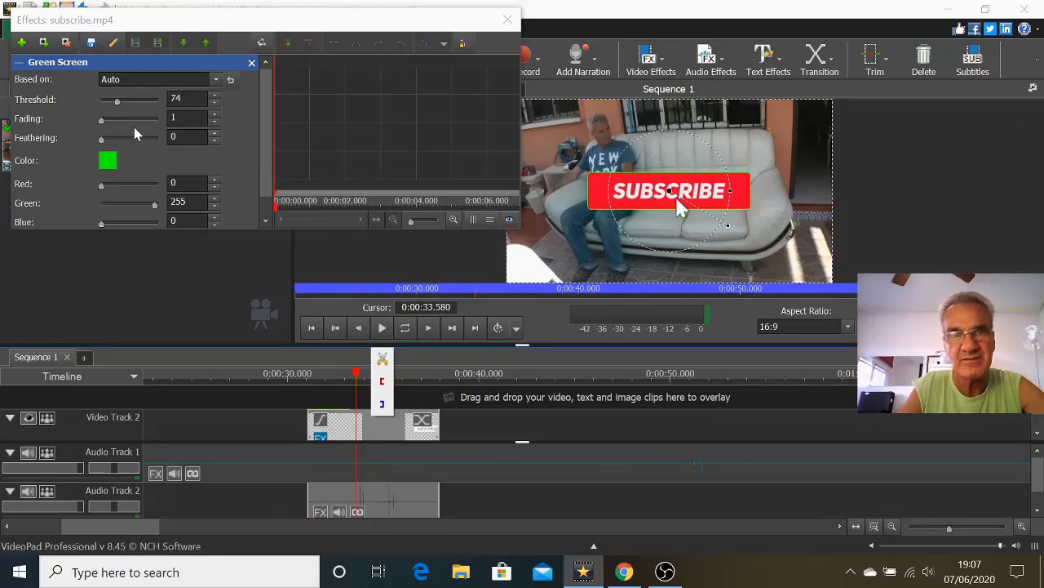
Set the Green Screen fading to 26 and feathering to 2, and close the effect settings.
{"action": "left_click", "coordinate": [136, 122]}
{"action": "left_click", "coordinate": [137, 122]}
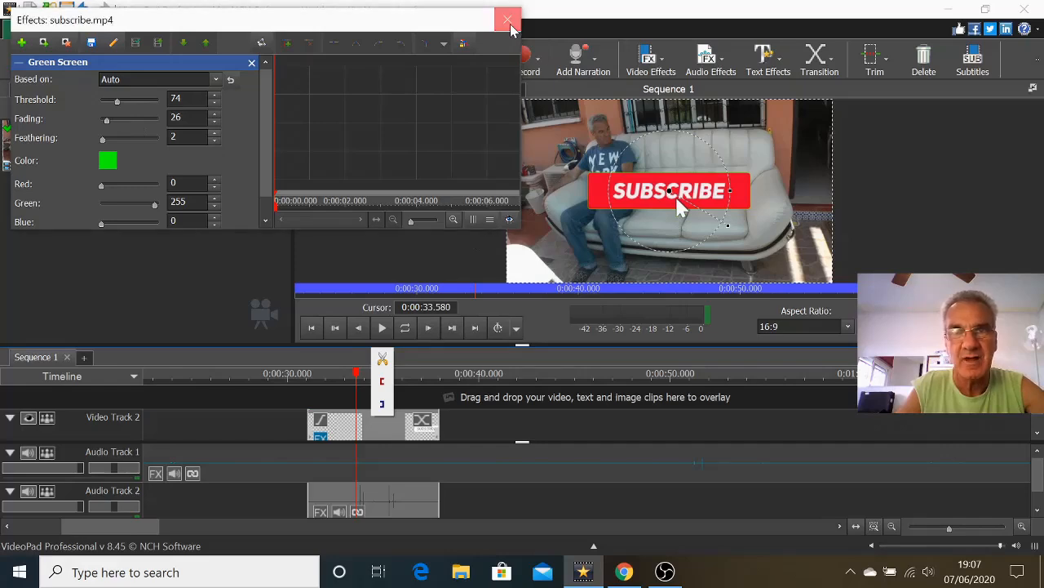
{"action": "left_click", "coordinate": [509, 21]}
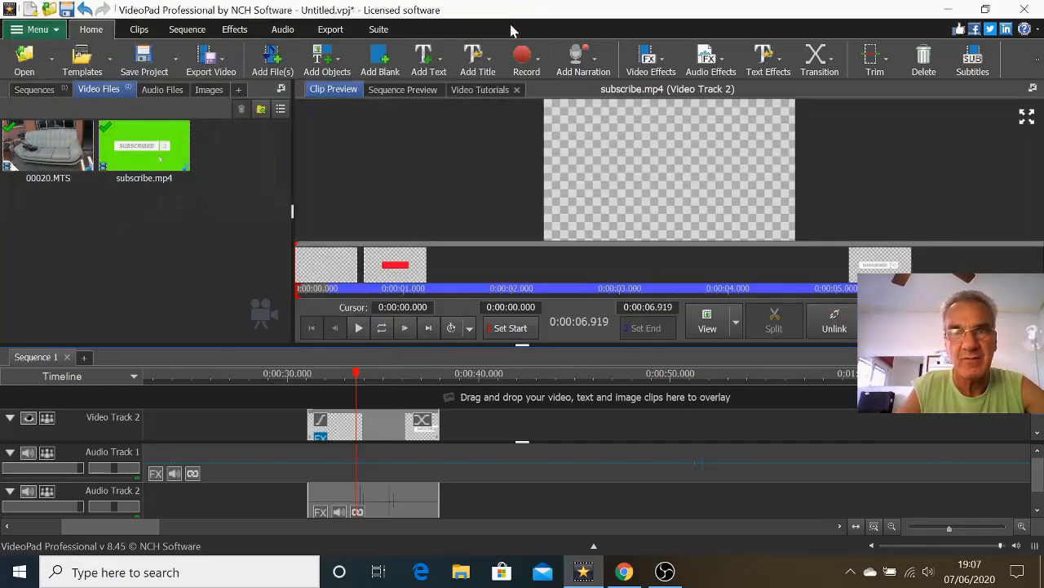
Delete the subscribe.mp4 overlay clip from Video Track 2.
{"action": "left_click", "coordinate": [375, 422]}
{"action": "right_click", "coordinate": [374, 423]}
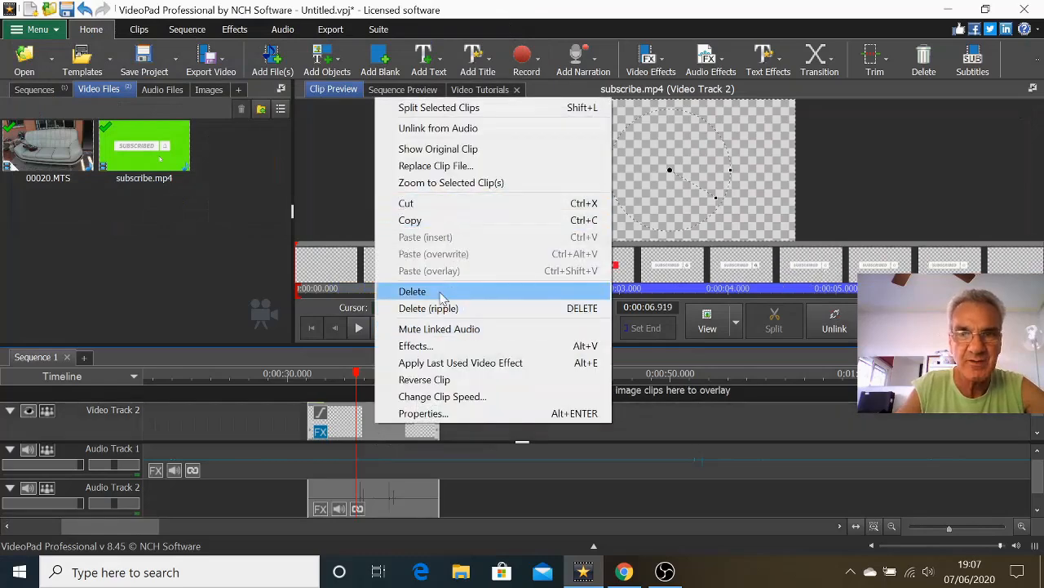
{"action": "left_click", "coordinate": [413, 292]}
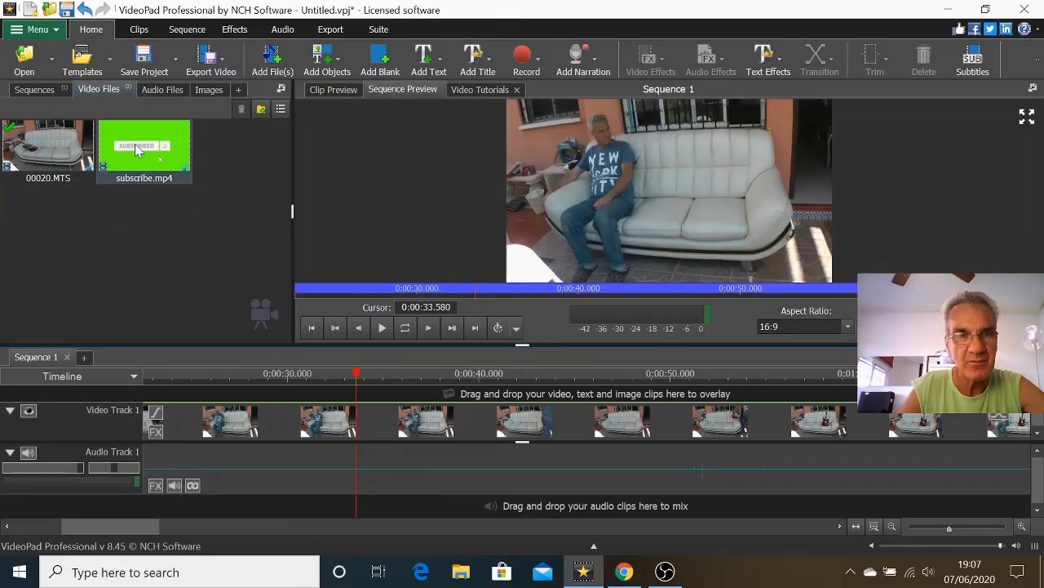
Overlay subscribe.mp4 above the main video again, align its start to 0:00:33.580, and scrub back to about 0:00:32.
{"action": "left_click_drag", "start_coordinate": [138, 142], "coordinate": [549, 444]}
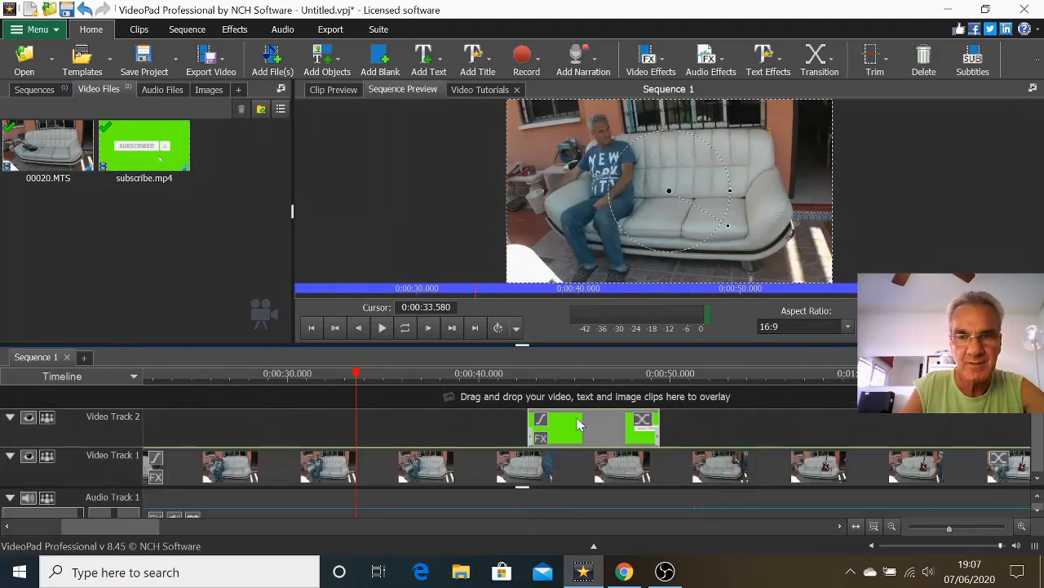
{"action": "left_click_drag", "start_coordinate": [577, 419], "coordinate": [391, 422]}
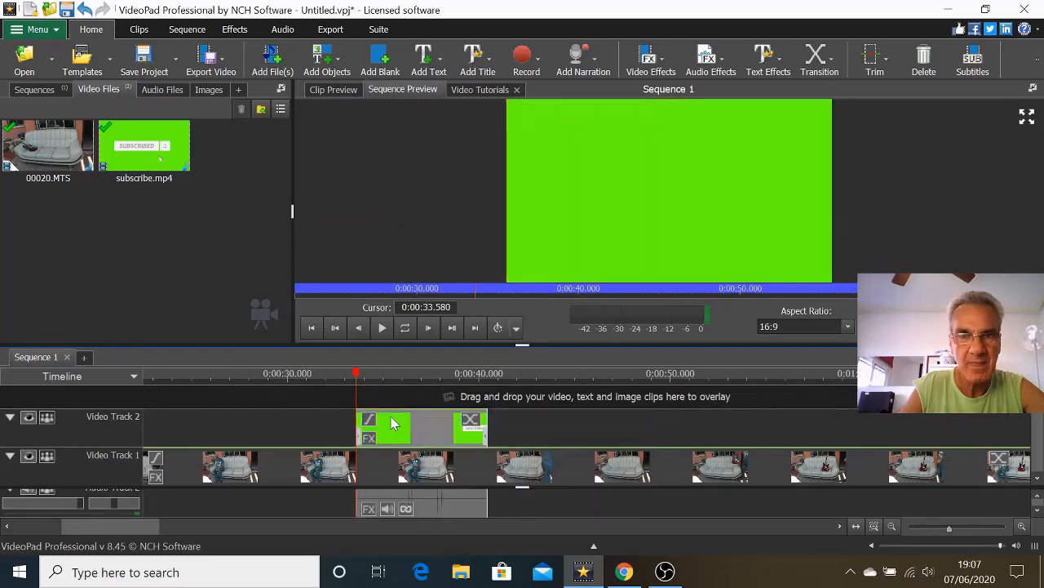
{"action": "mouse_move", "coordinate": [357, 377]}
{"action": "left_mouse_down"}
{"action": "mouse_move", "coordinate": [327, 377]}
{"action": "mouse_move", "coordinate": [368, 377]}
{"action": "mouse_move", "coordinate": [218, 378]}
{"action": "mouse_move", "coordinate": [372, 382]}
{"action": "mouse_move", "coordinate": [326, 387]}
{"action": "left_mouse_up"}
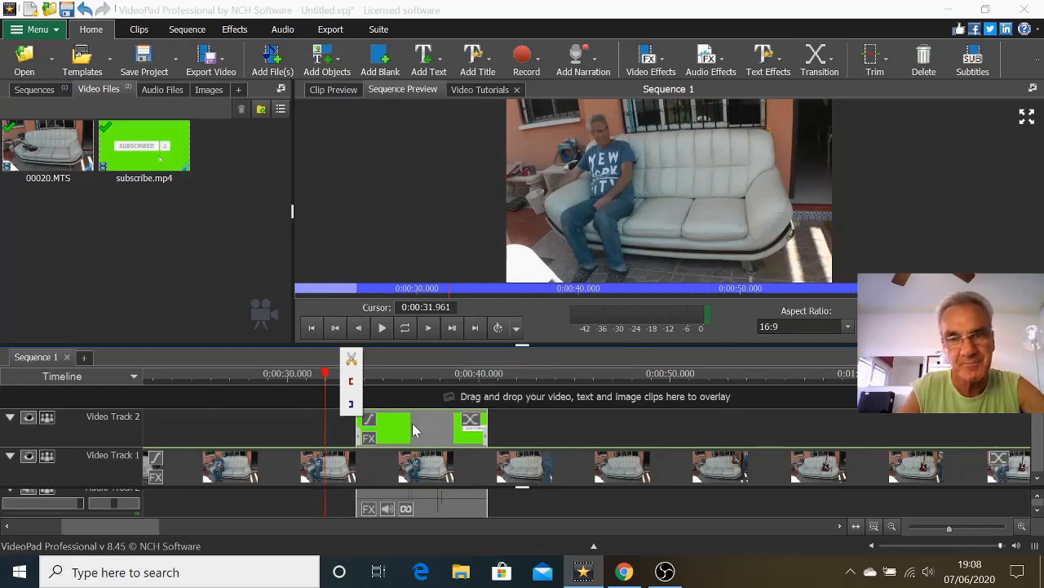
Apply the Green Screen effect to the new subscribe.mp4 overlay and undock the clip preview beside the effect settings.
{"action": "left_click", "coordinate": [372, 440]}
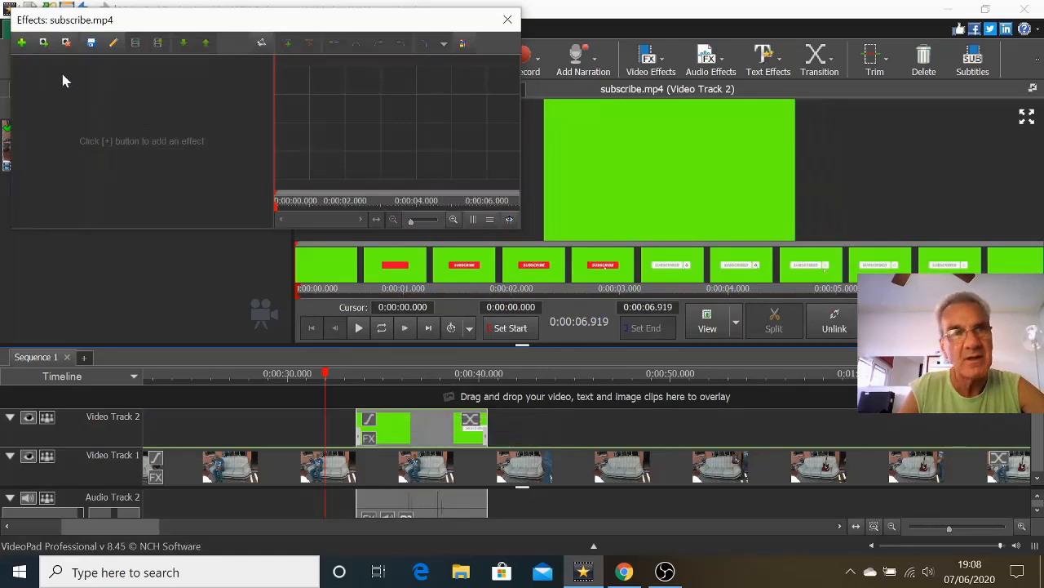
{"action": "left_click", "coordinate": [22, 43]}
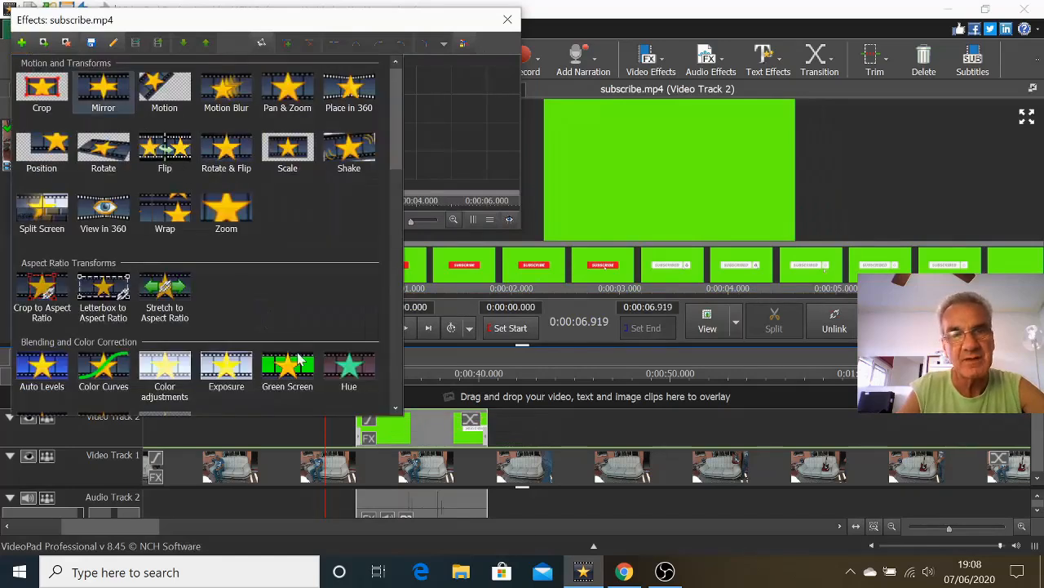
{"action": "left_click", "coordinate": [281, 371]}
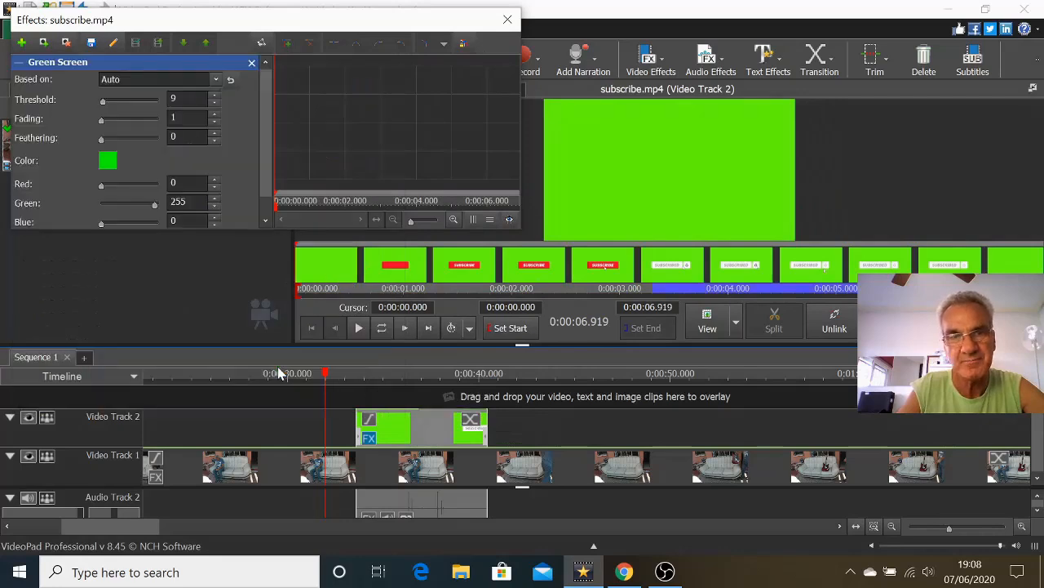
{"action": "left_click", "coordinate": [1032, 87]}
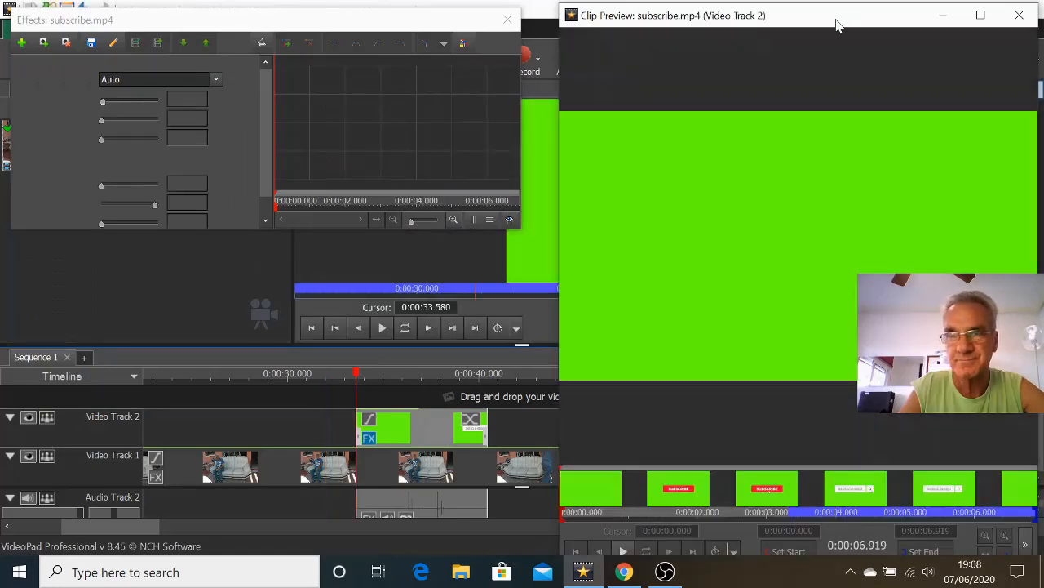
{"action": "left_click_drag", "start_coordinate": [842, 19], "coordinate": [800, 21]}
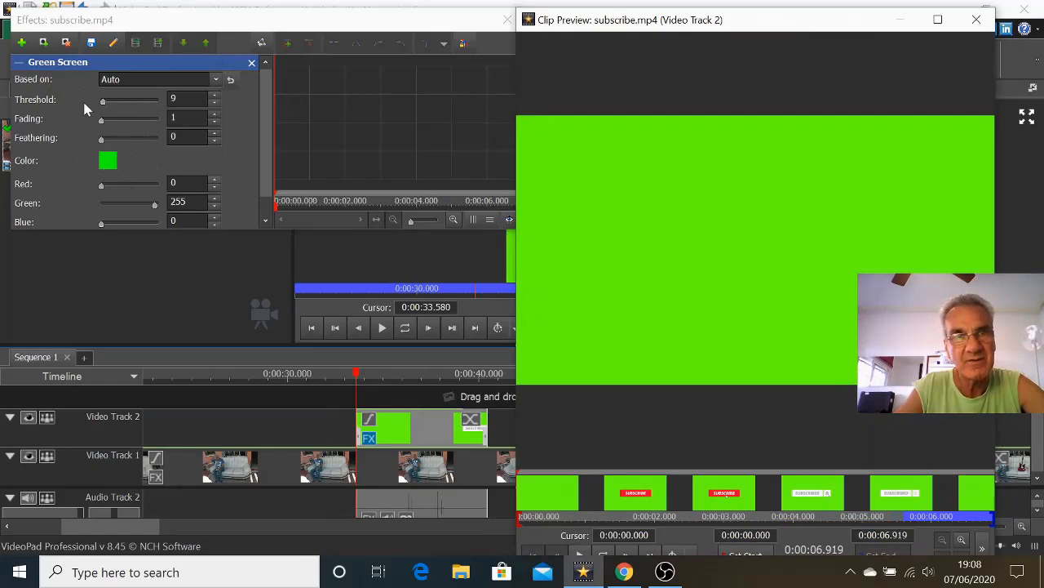
Set the Green Screen key color to 65fd0d by sampling the green background in the subscribe.mp4 clip preview with the eyedropper.
{"action": "left_click", "coordinate": [109, 163]}
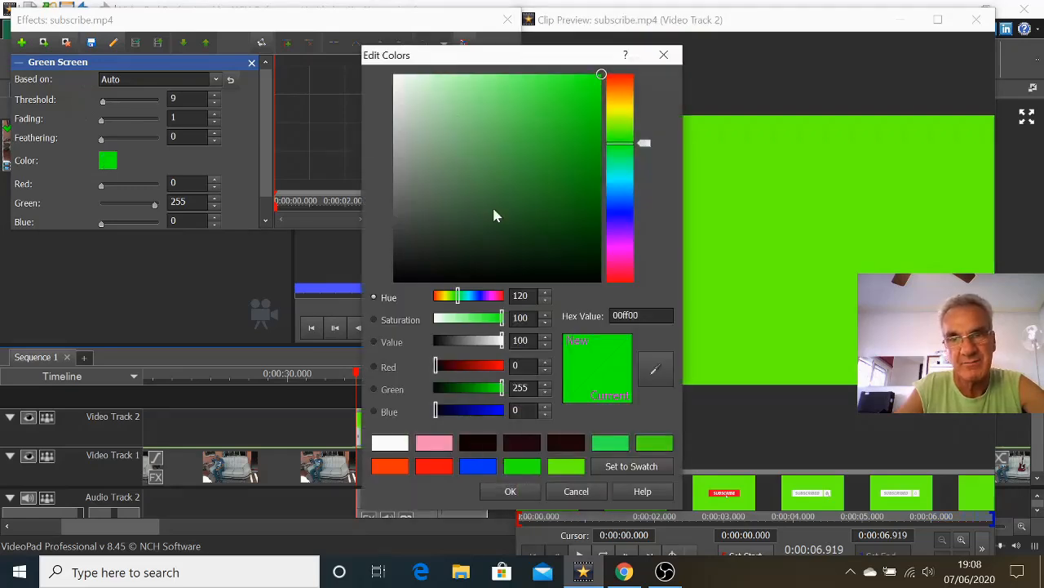
{"action": "left_click_drag", "start_coordinate": [537, 59], "coordinate": [332, 37]}
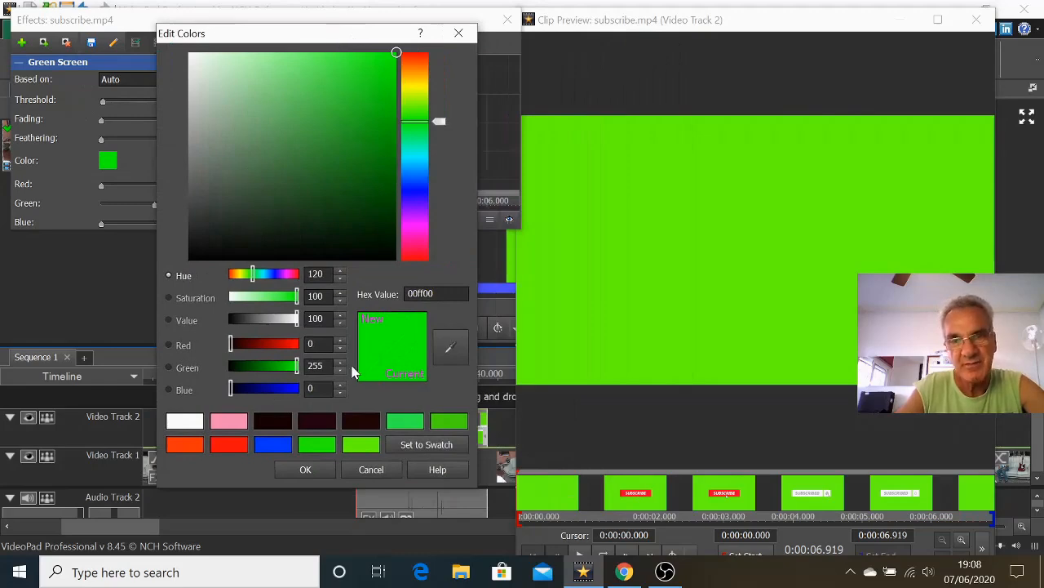
{"action": "left_click", "coordinate": [452, 351]}
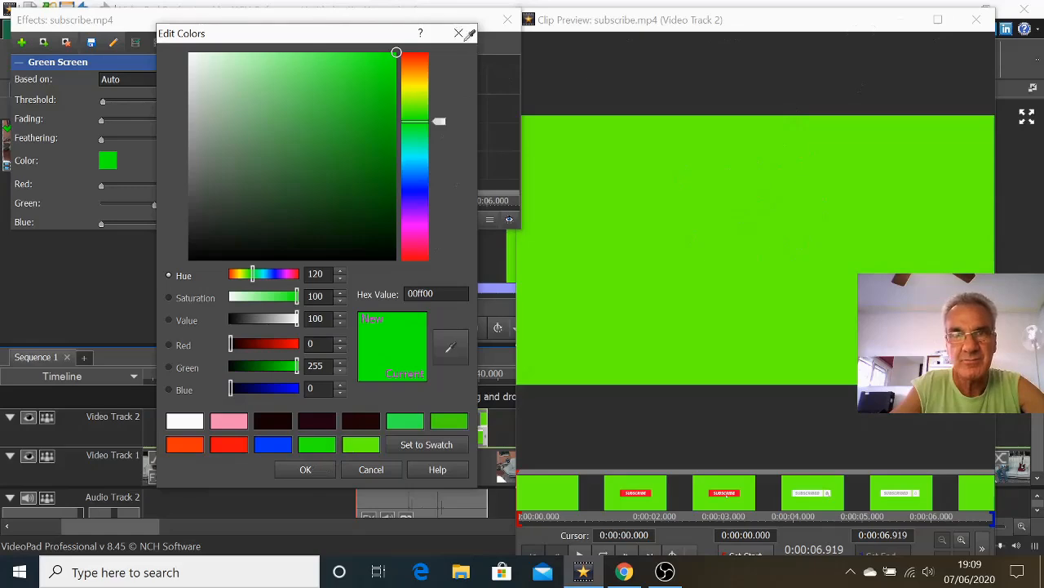
{"action": "left_click", "coordinate": [571, 173]}
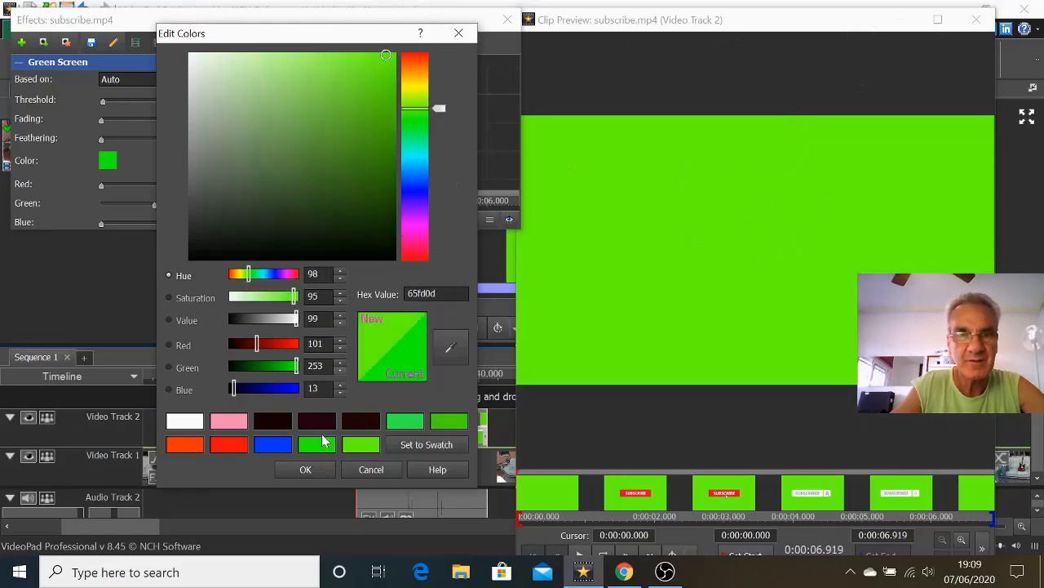
{"action": "left_click", "coordinate": [306, 471]}
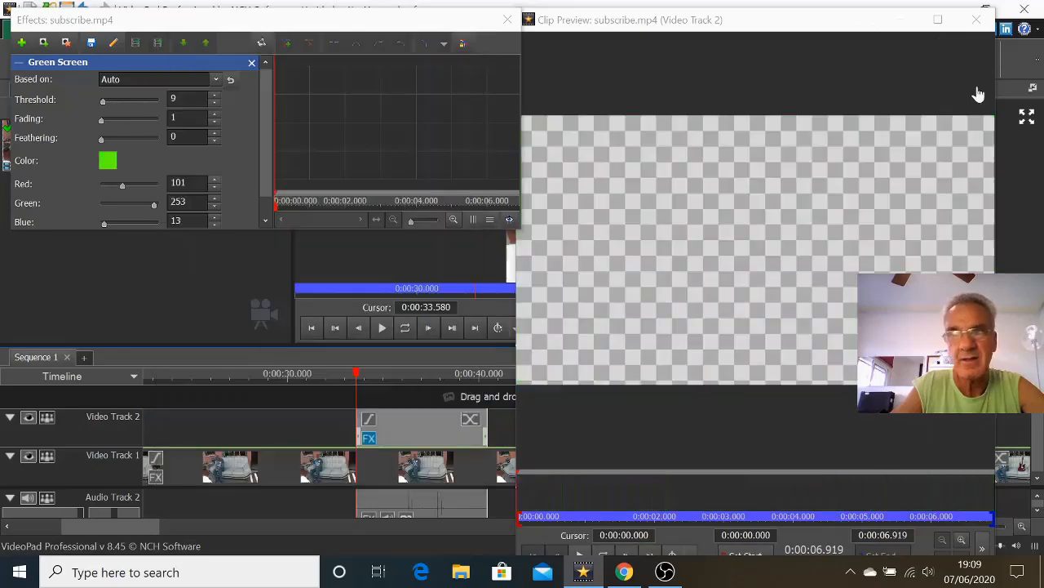
Close the undocked clip preview and scrub the sequence to 0:00:35.625 to check the keyed subscribe overlay over the main video.
{"action": "left_click", "coordinate": [978, 26]}
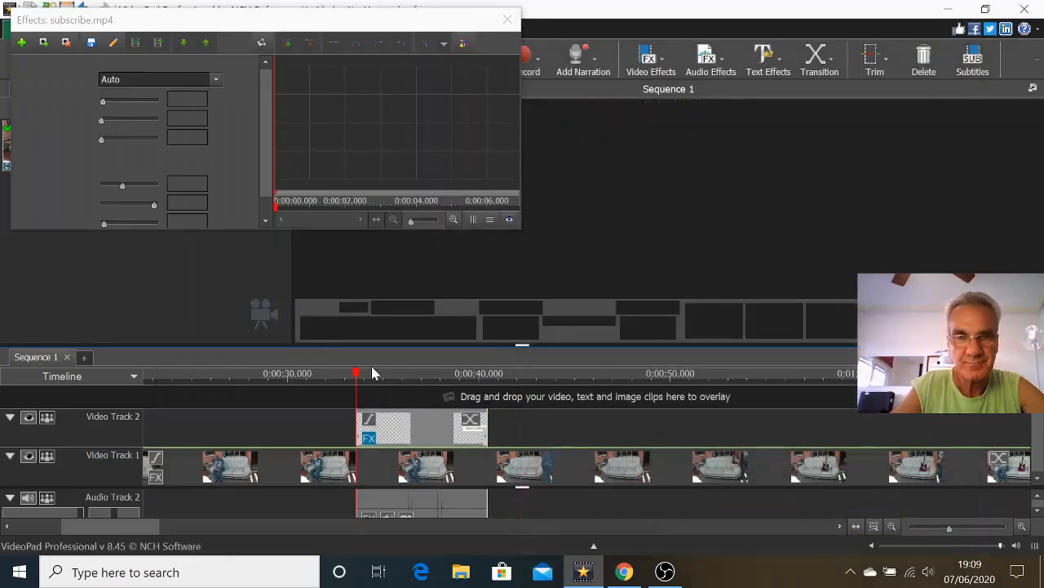
{"action": "left_click", "coordinate": [358, 375]}
{"action": "left_click_drag", "start_coordinate": [358, 375], "coordinate": [394, 379]}
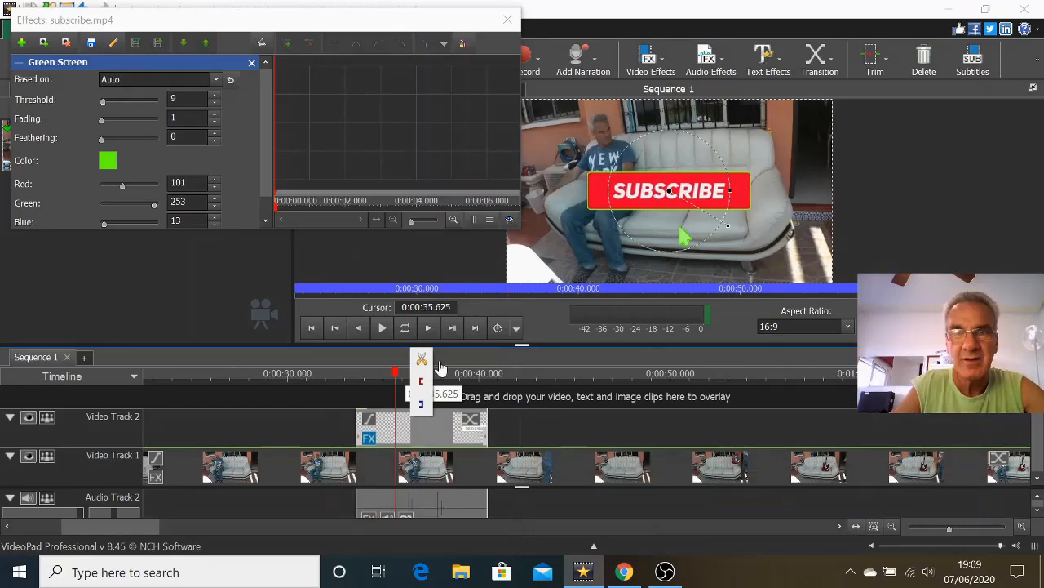